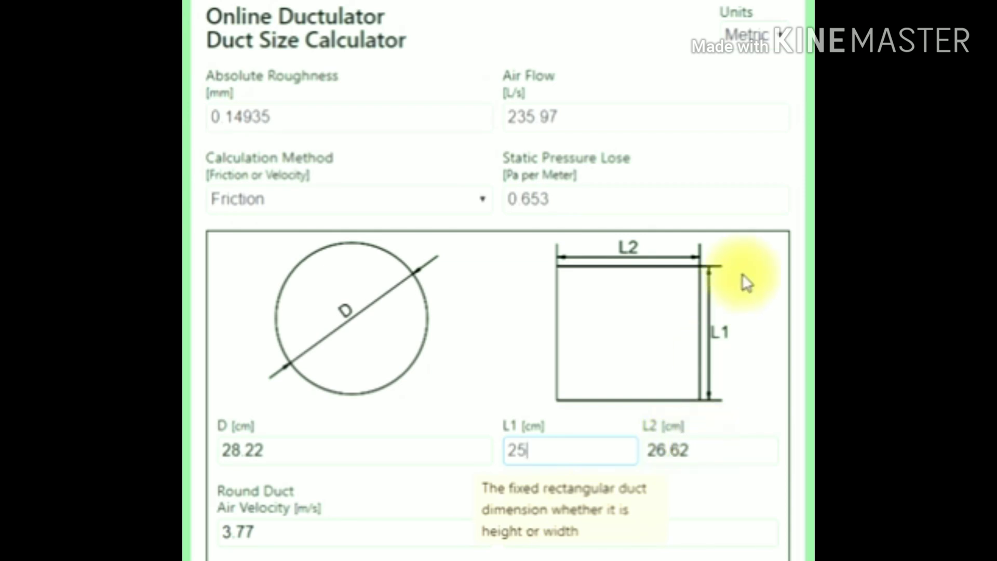
Step: Switch to the H803.001 drawing in AutoCAD and examine the SLG-02 grille's flow note and the duct sizes beneath the plenum boxes
mouse_move(323, 556)
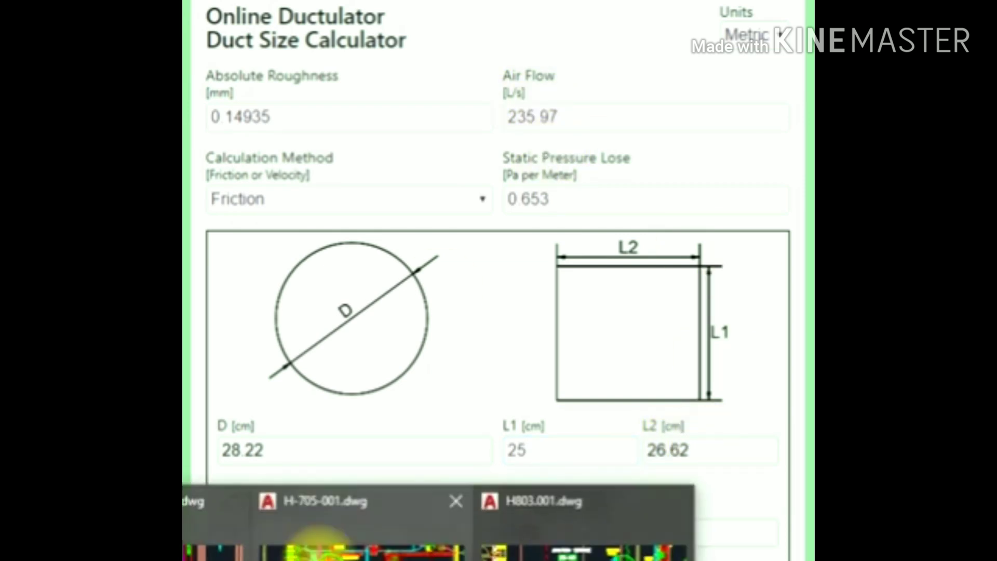
click(581, 552)
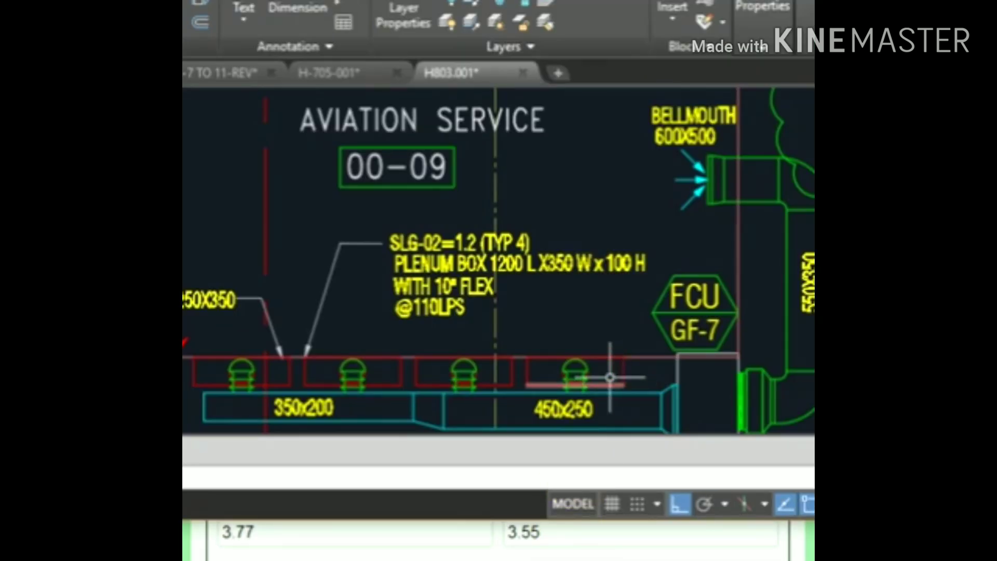
text(P)
key(Return)
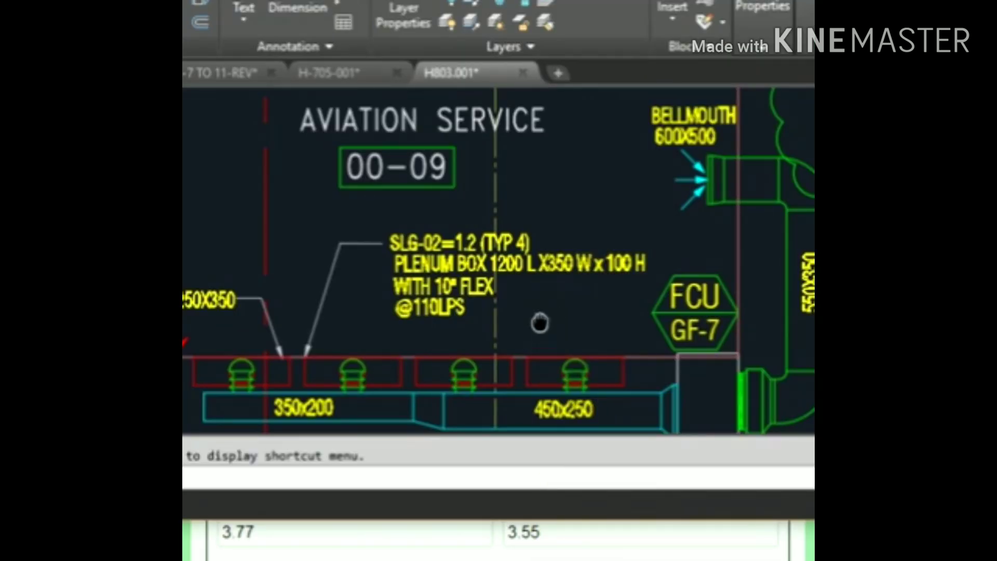
drag(517, 347, 549, 272)
scroll(466, 241, up, 4)
scroll(465, 245, down, 2)
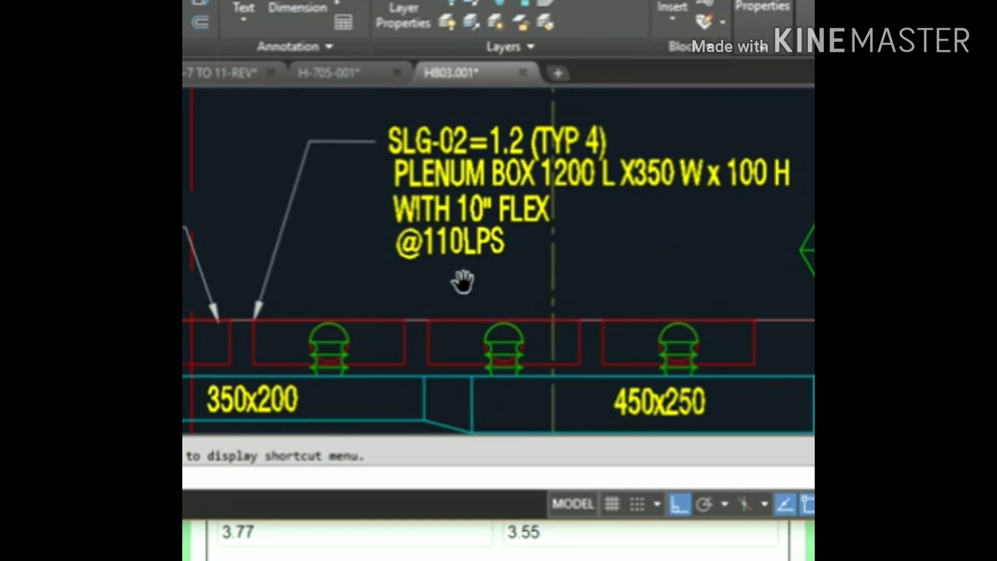
scroll(459, 262, down, 2)
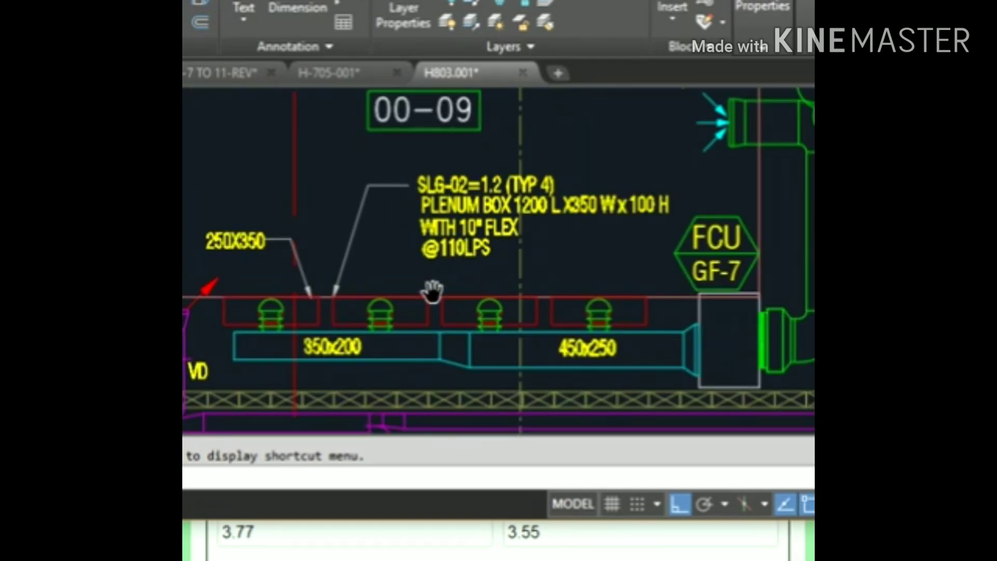
scroll(468, 270, up, 3)
scroll(530, 213, down, 2)
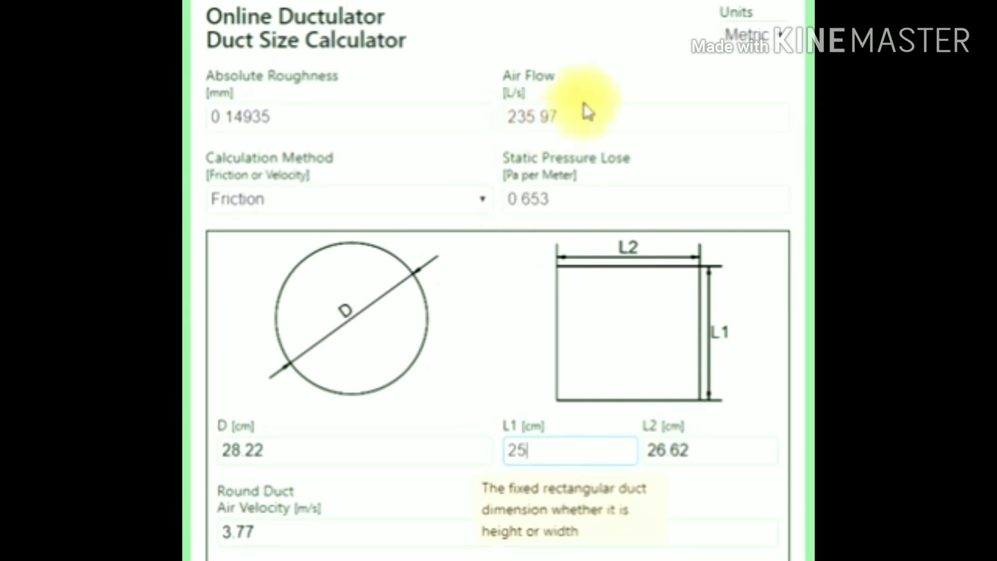
Step: Return to the online duct size calculator and set the air flow to 220 L/s
drag(572, 110, 482, 126)
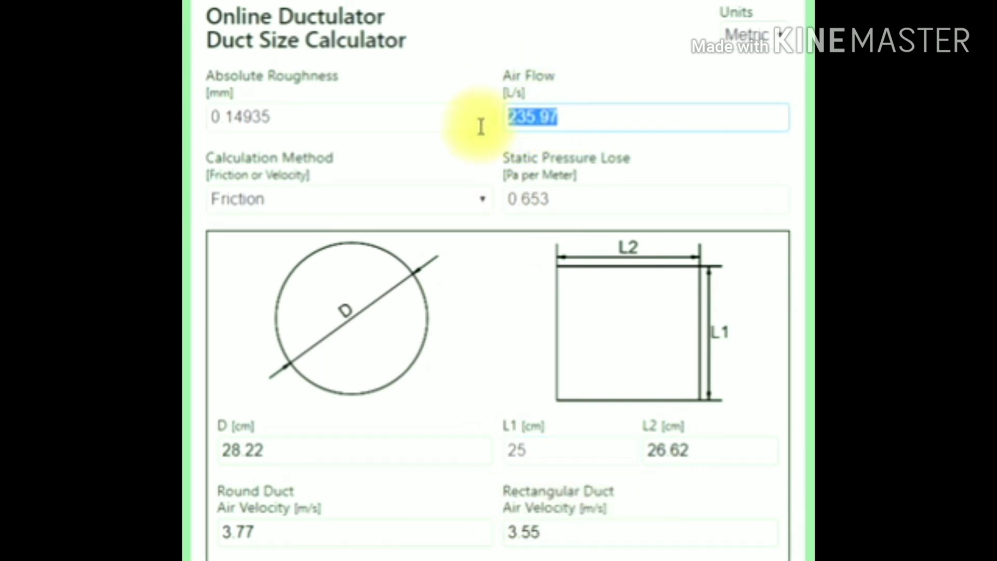
text(220)
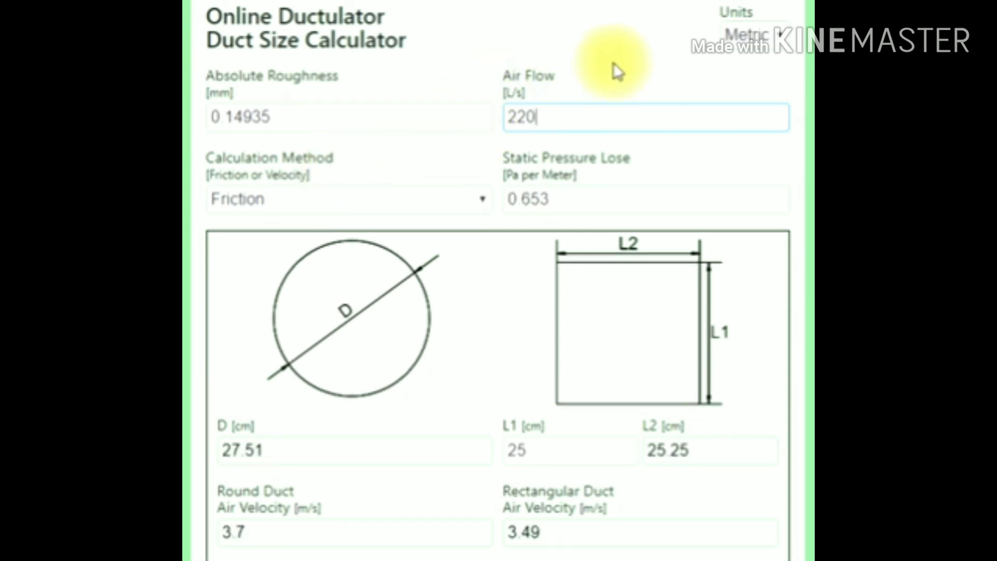
click(613, 63)
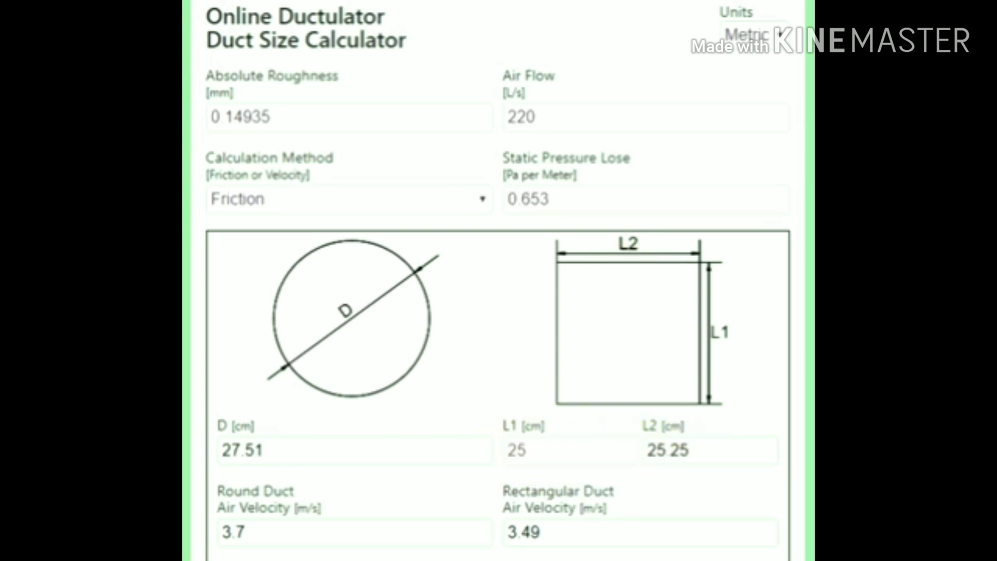
Step: Check the size label of the end duct branch in the H803.001 drawing, then return to the calculator
mouse_move(394, 560)
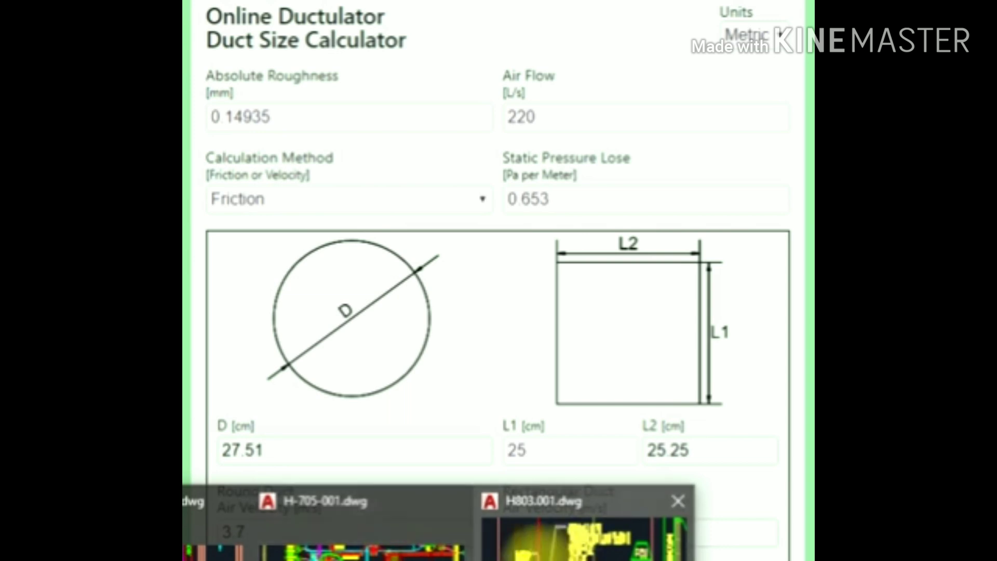
click(363, 543)
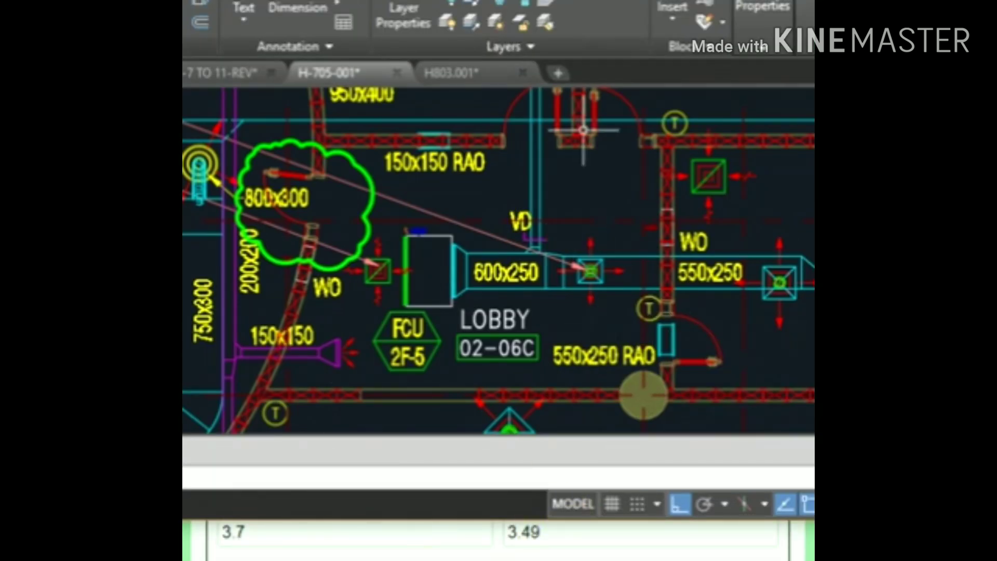
click(488, 71)
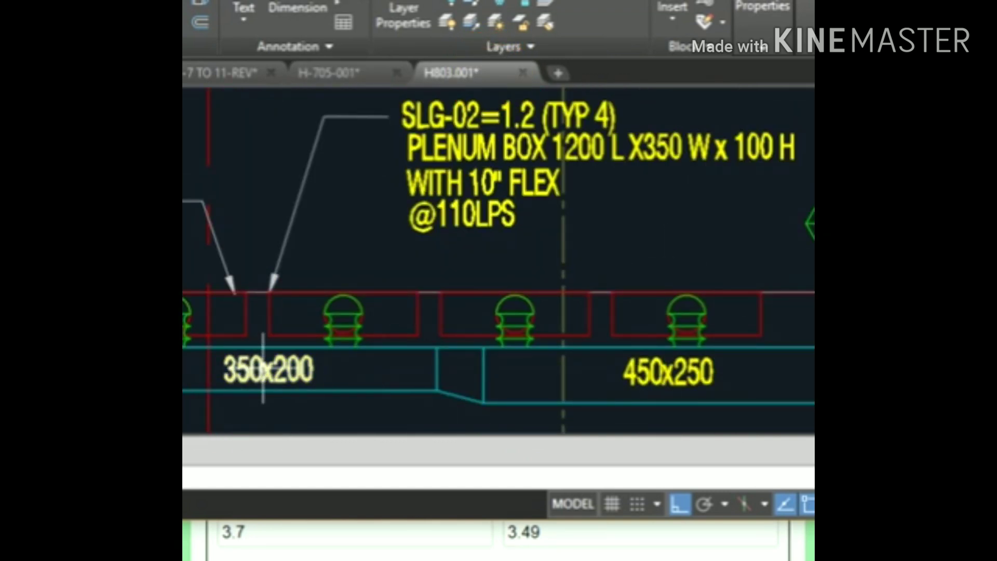
key(alt+Tab)
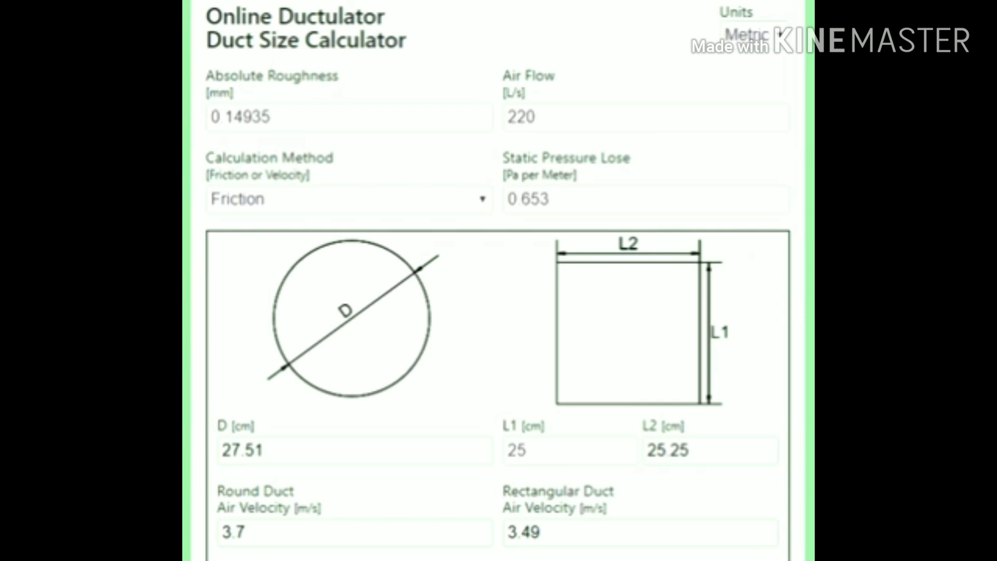
Step: Set the fixed rectangular duct dimension L1 to 20 cm
drag(551, 449, 495, 441)
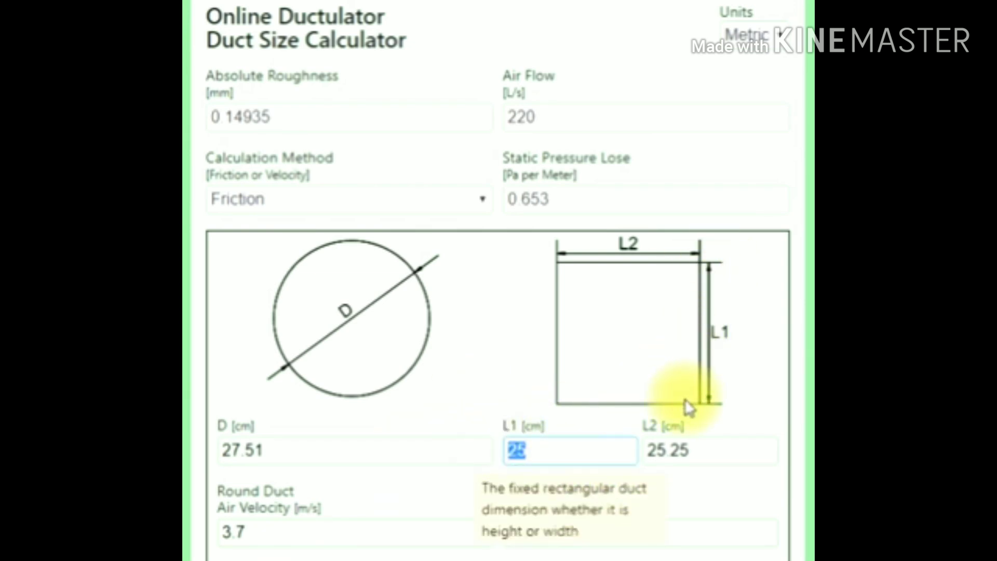
text(20)
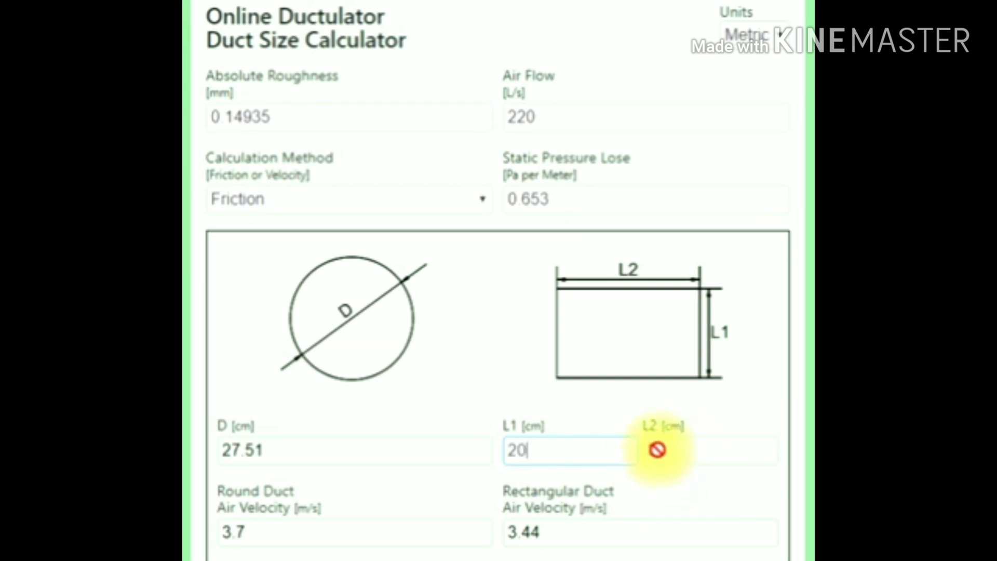
click(531, 452)
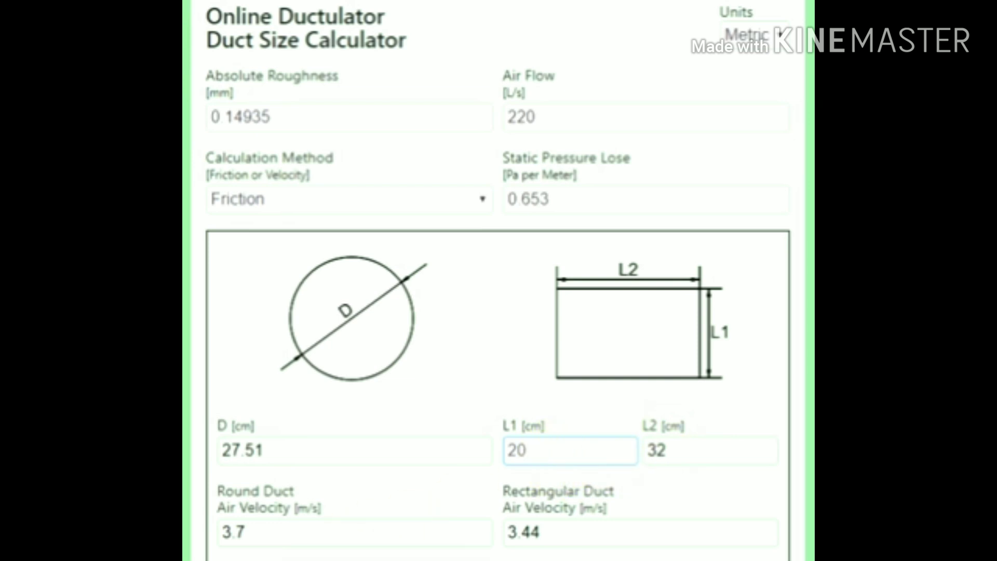
Step: Reopen the H803.001 drawing in AutoCAD and compare its end duct size label with the calculated rectangular size
mouse_move(402, 558)
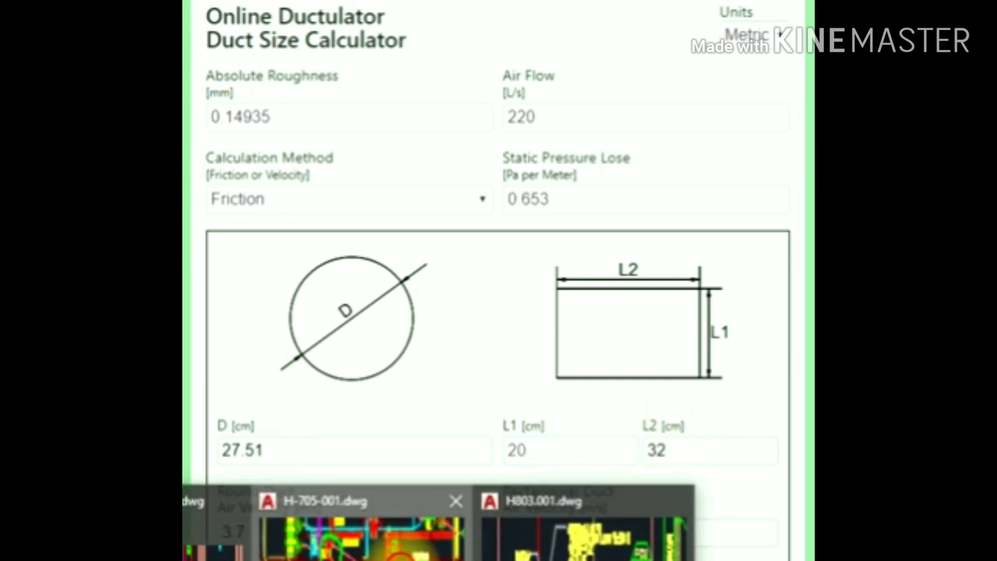
click(426, 530)
click(444, 499)
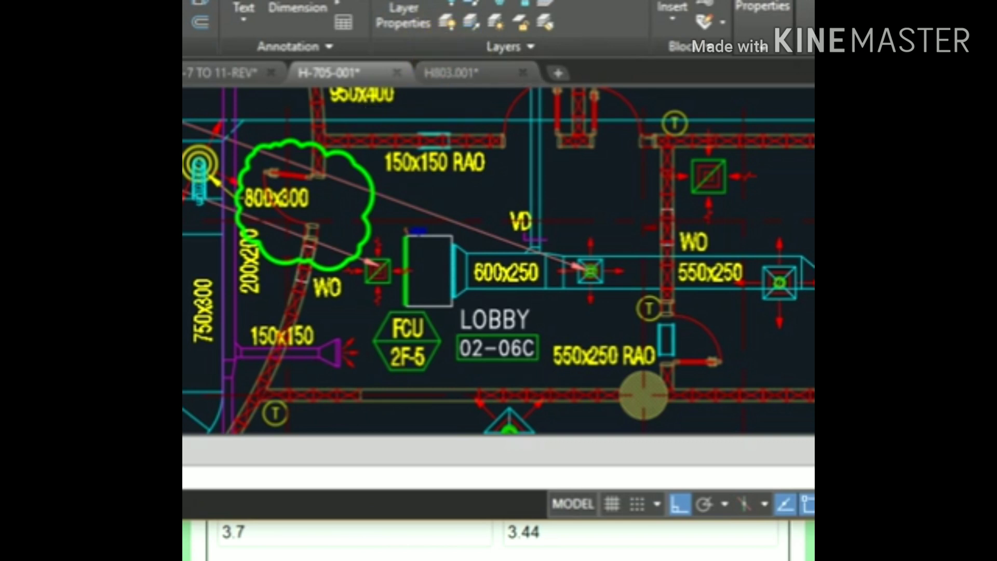
click(451, 72)
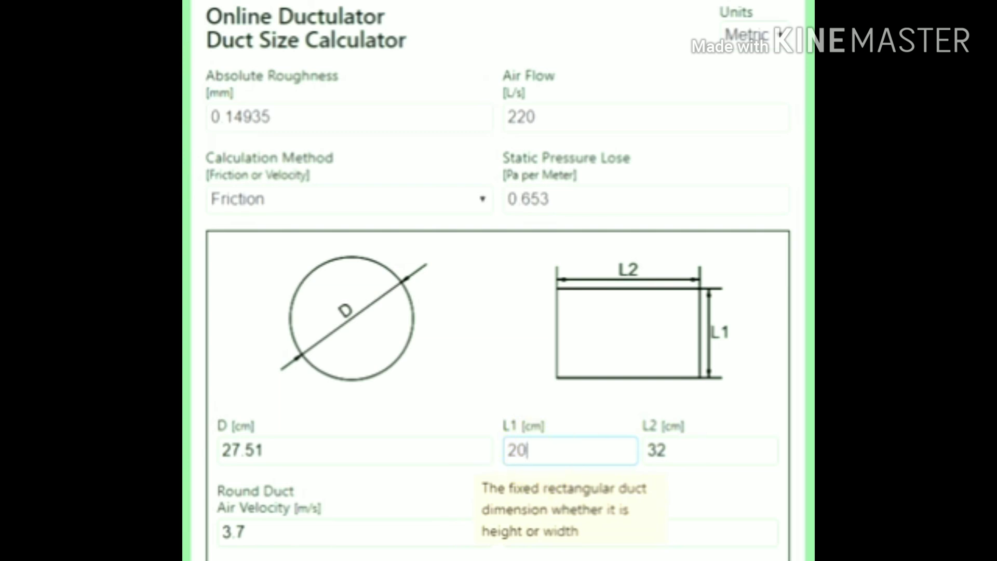
click(244, 560)
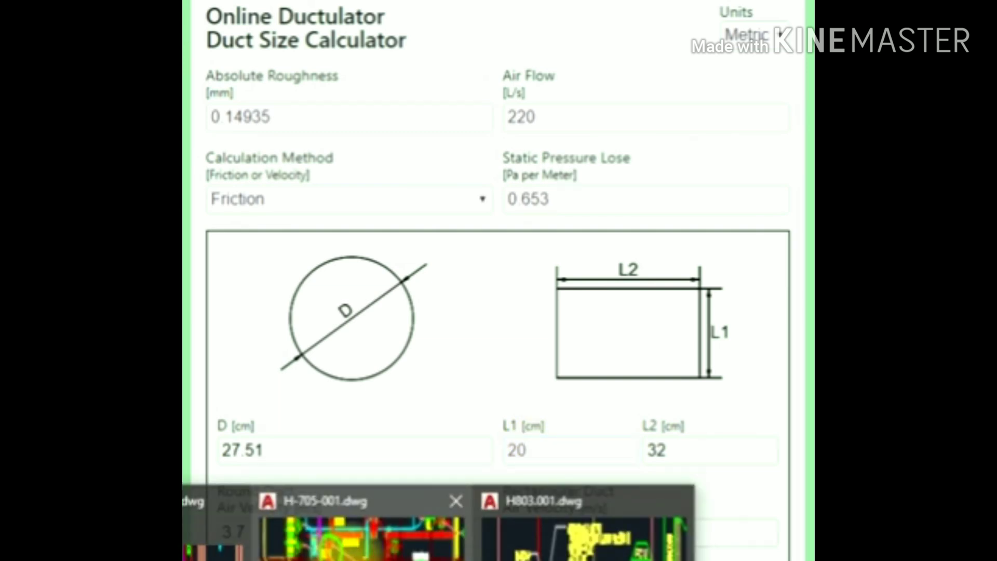
click(378, 542)
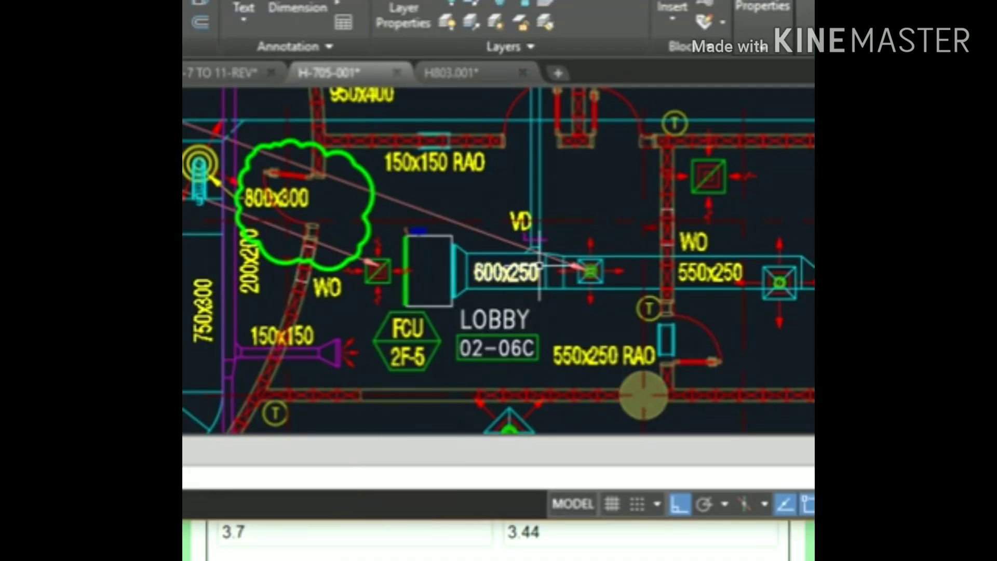
click(454, 72)
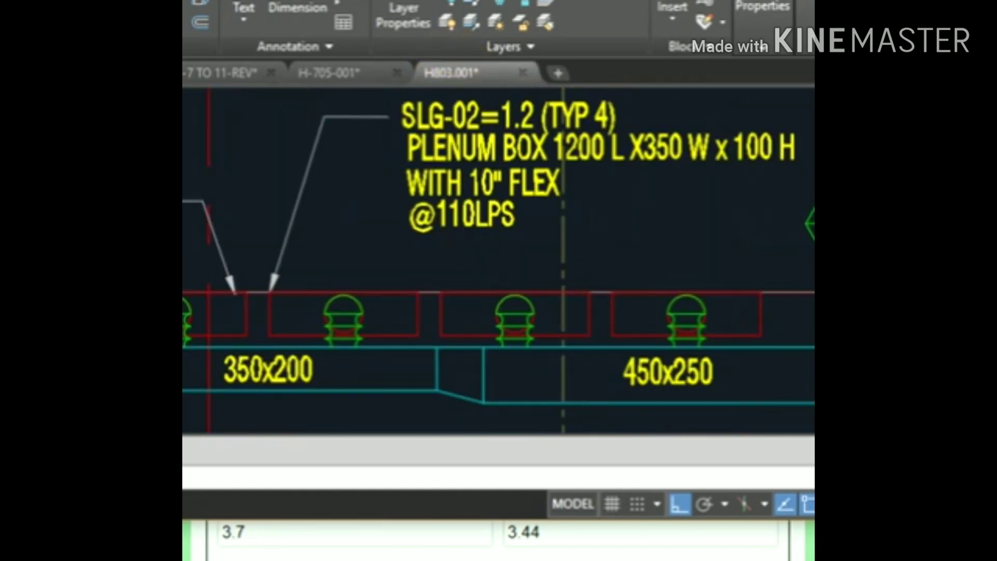
mouse_move(276, 379)
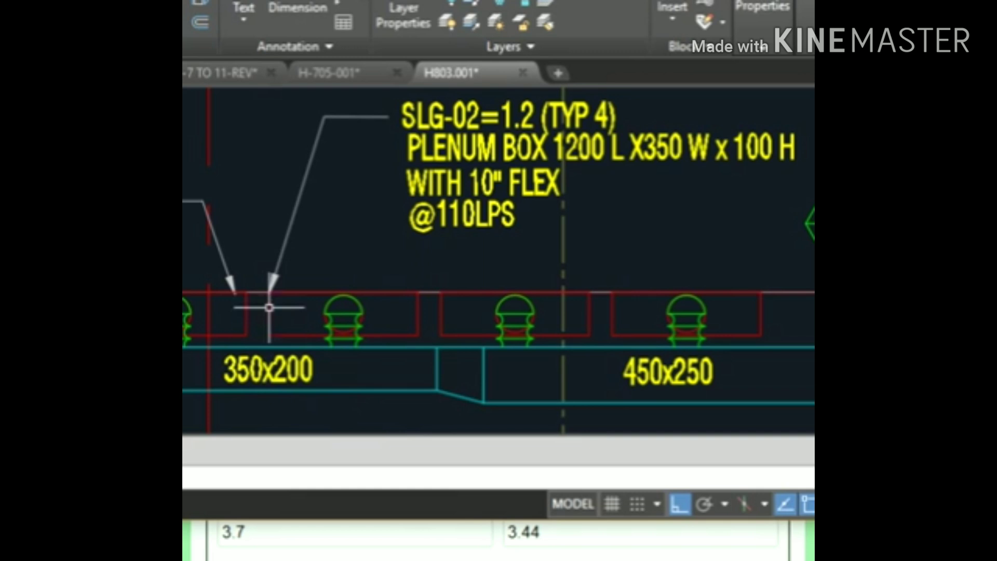
Step: Switch to the other open drawing with the passage ductwork and examine the 300X250 duct and the slot diffuser's CFM note
key(ctrl+Tab)
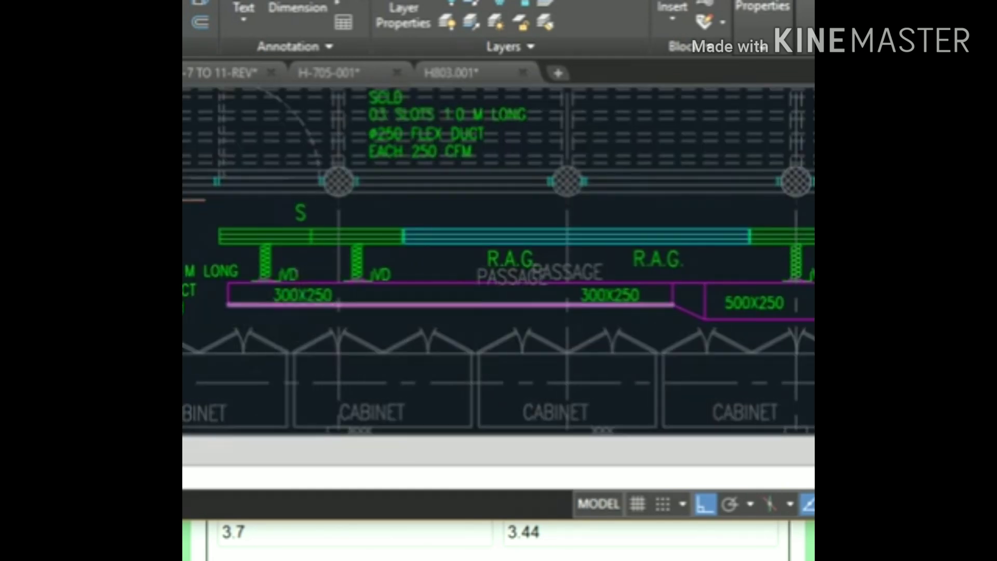
scroll(294, 311, up, 3)
scroll(285, 321, down, 2)
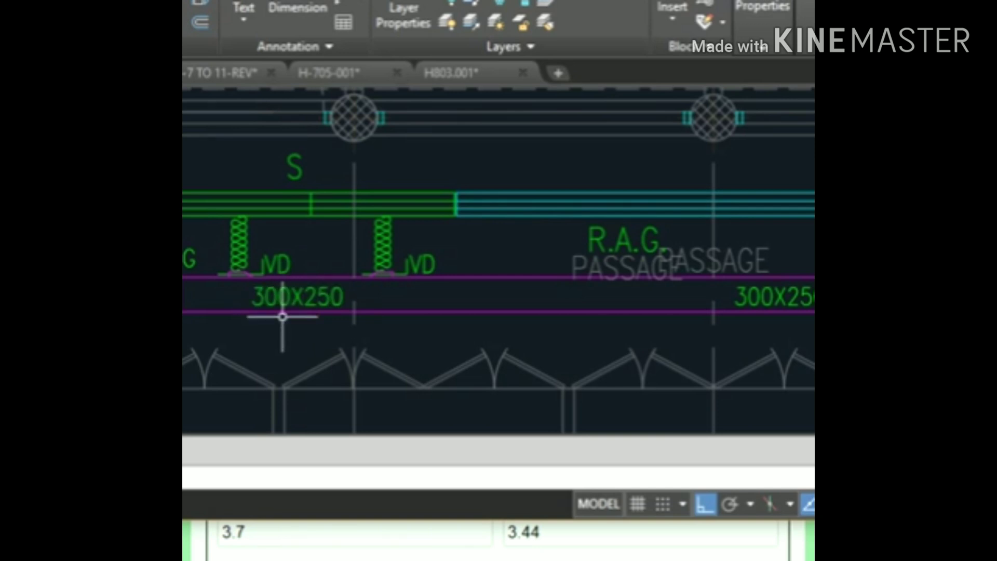
scroll(307, 311, down, 2)
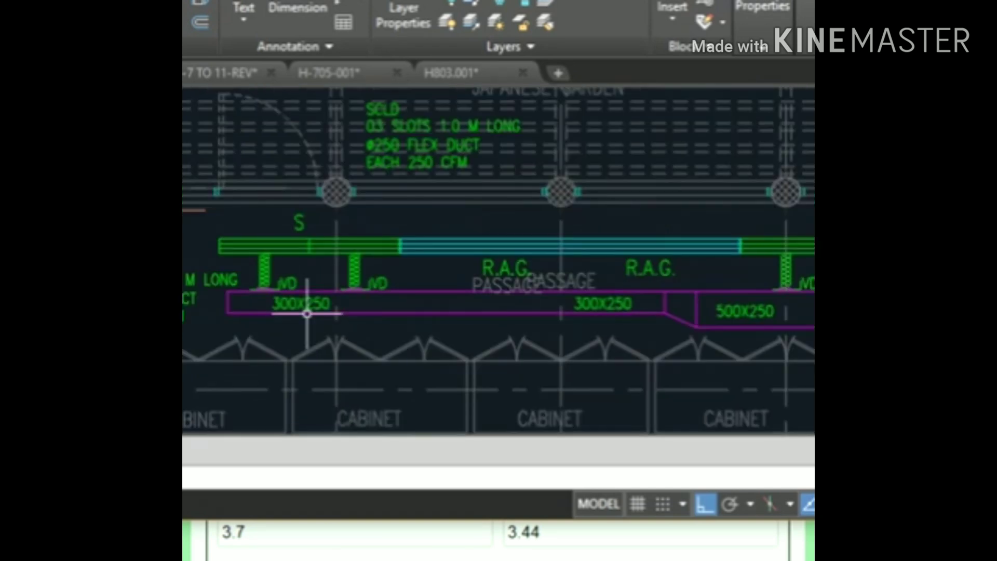
scroll(397, 155, up, 2)
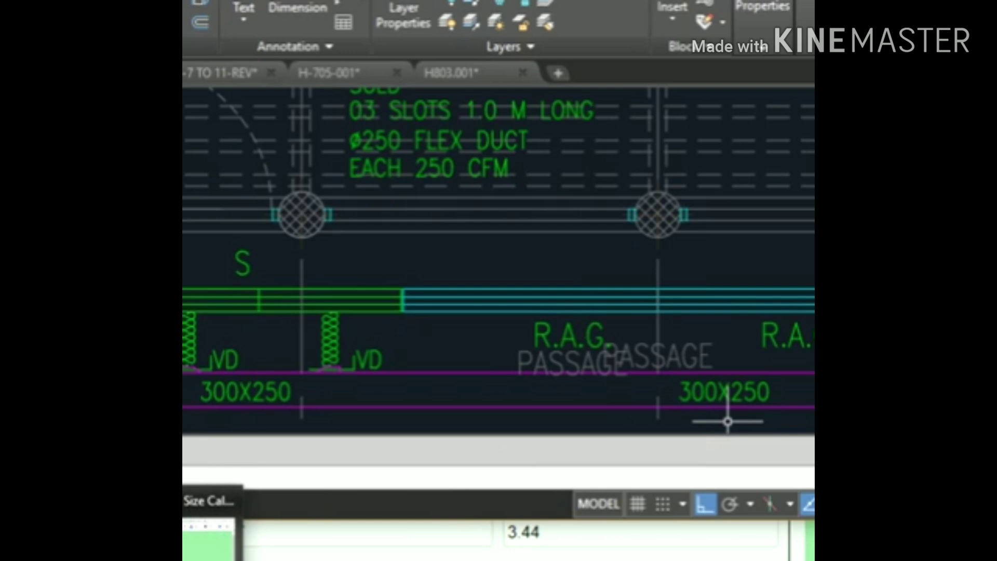
Step: Return to the duct size calculator, change the units to US and set the air flow to 500 cfm
click(215, 525)
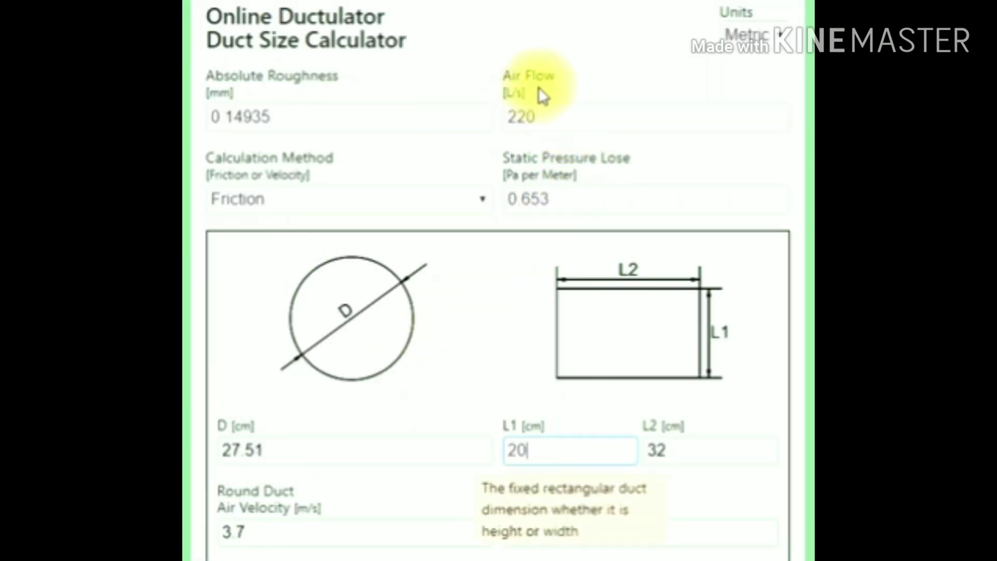
click(782, 32)
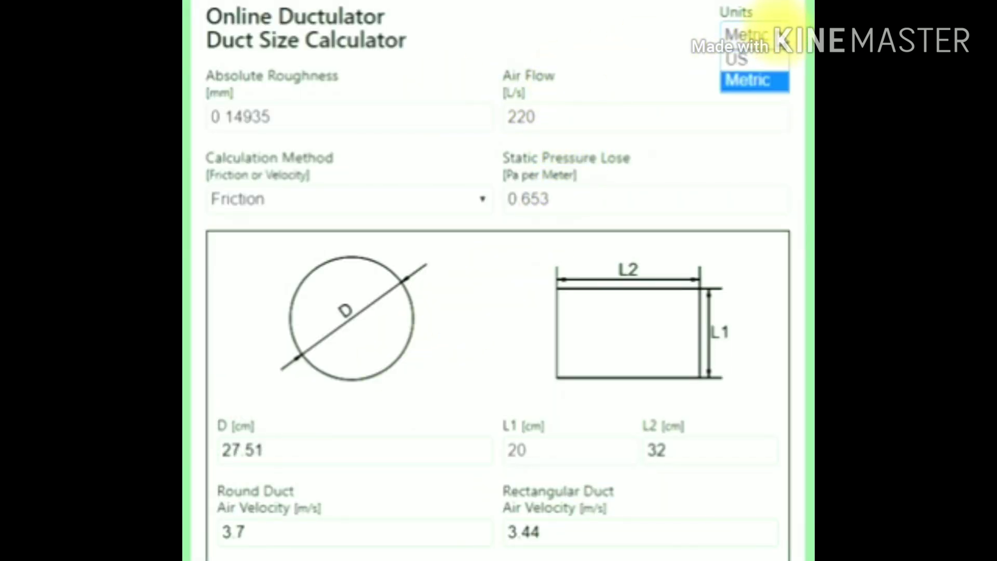
click(747, 58)
click(575, 122)
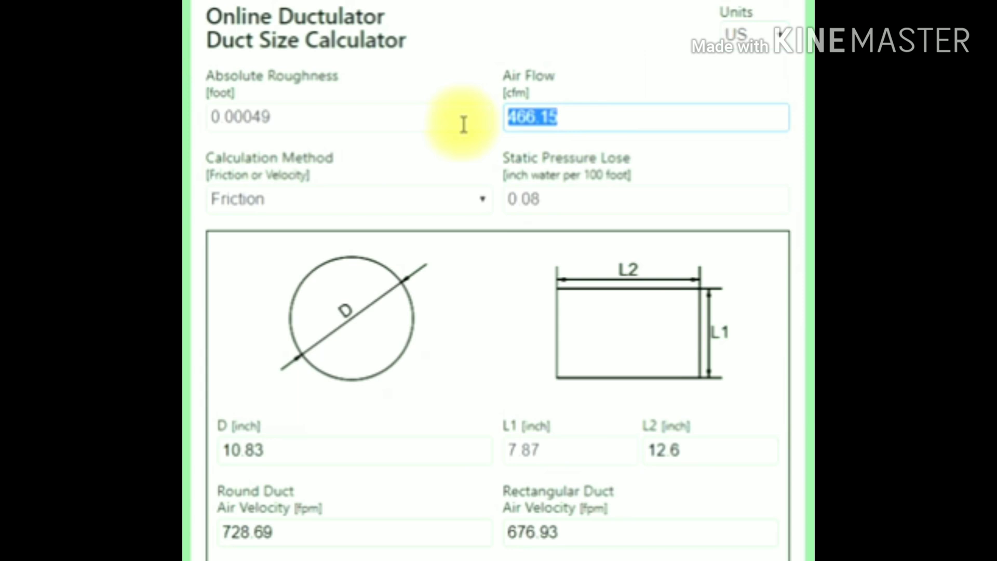
text(500)
click(459, 291)
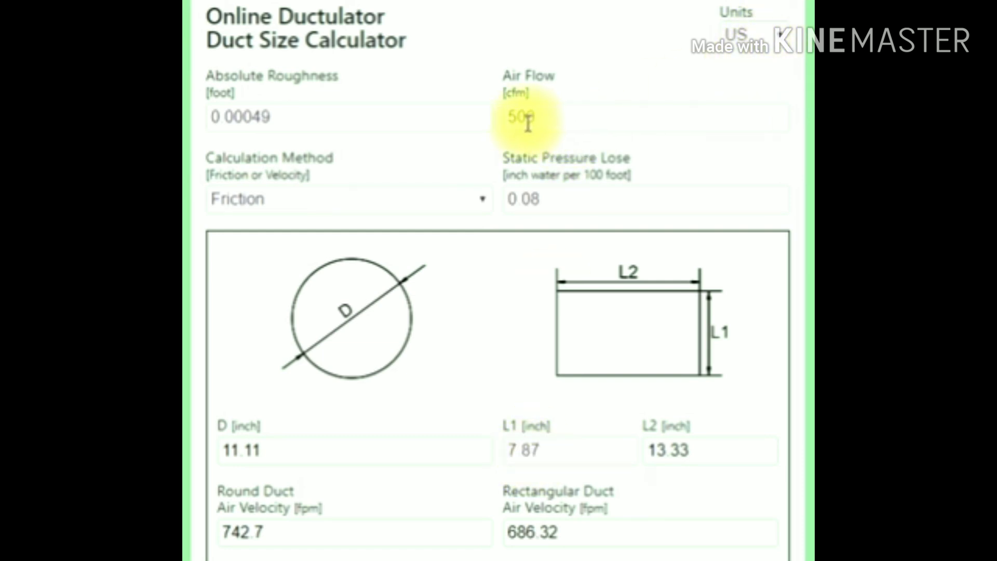
Step: Switch the calculator's units to Metric and set the fixed duct dimension L1 to 25 cm
click(787, 46)
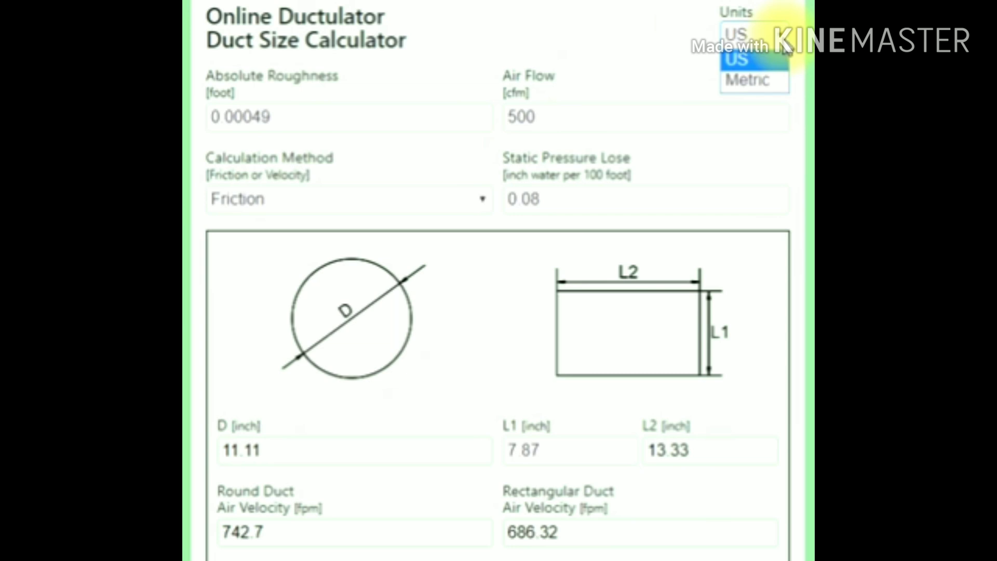
click(768, 76)
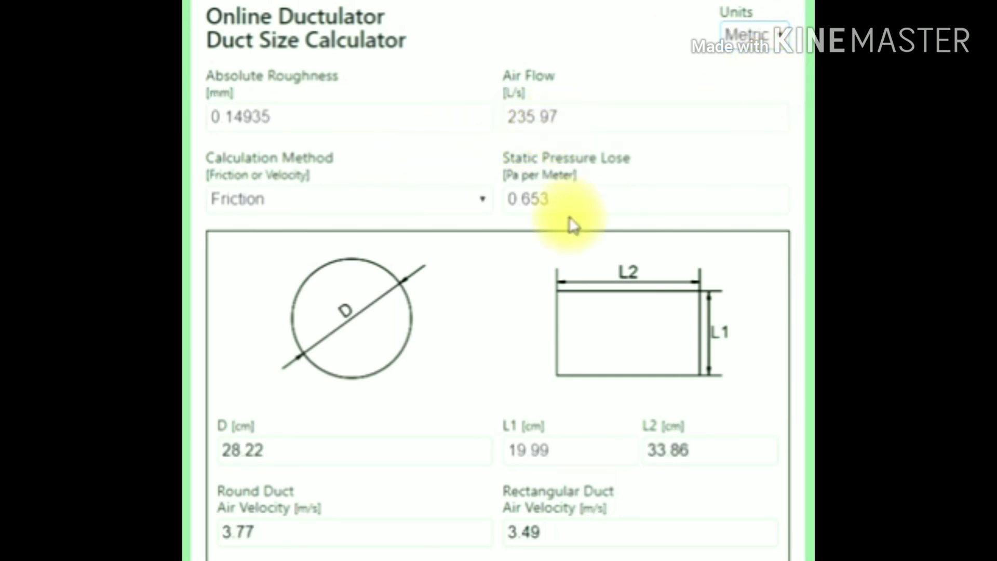
click(497, 448)
double_click(498, 447)
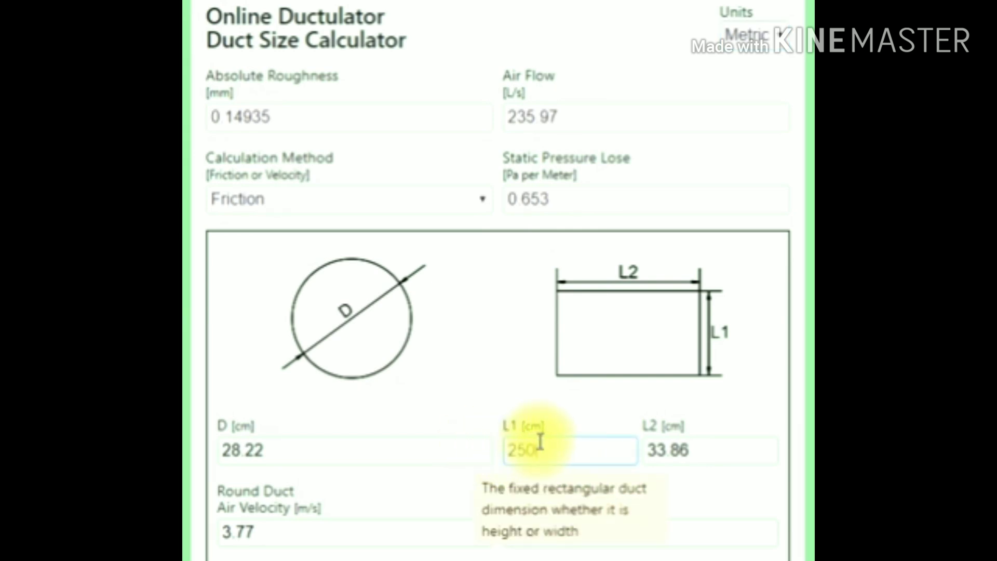
text(250)
key(BackSpace)
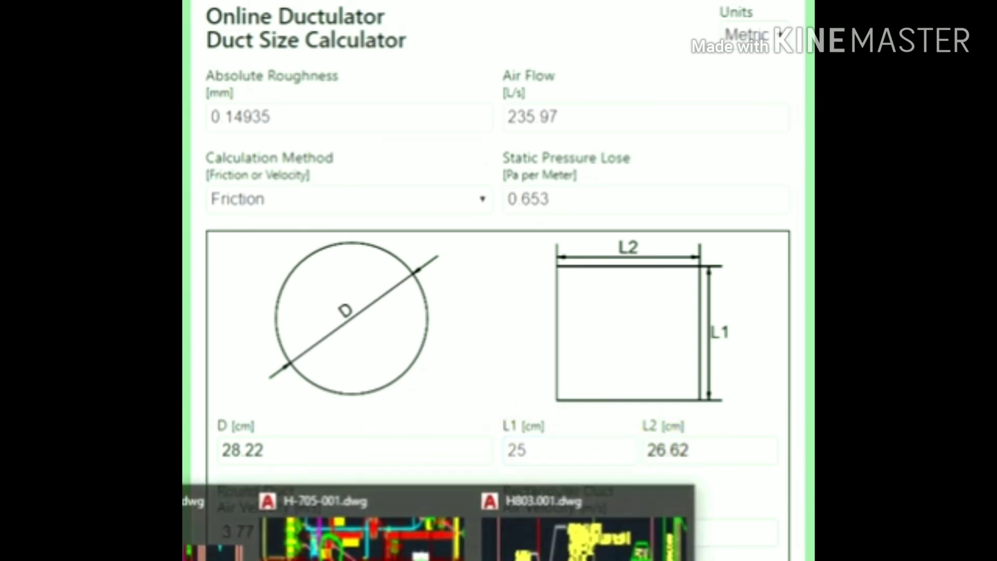
Step: Reopen the passage ductwork drawing and compare its 300X250 duct label and slot diffuser CFM notes with the calculated rectangular size
click(218, 520)
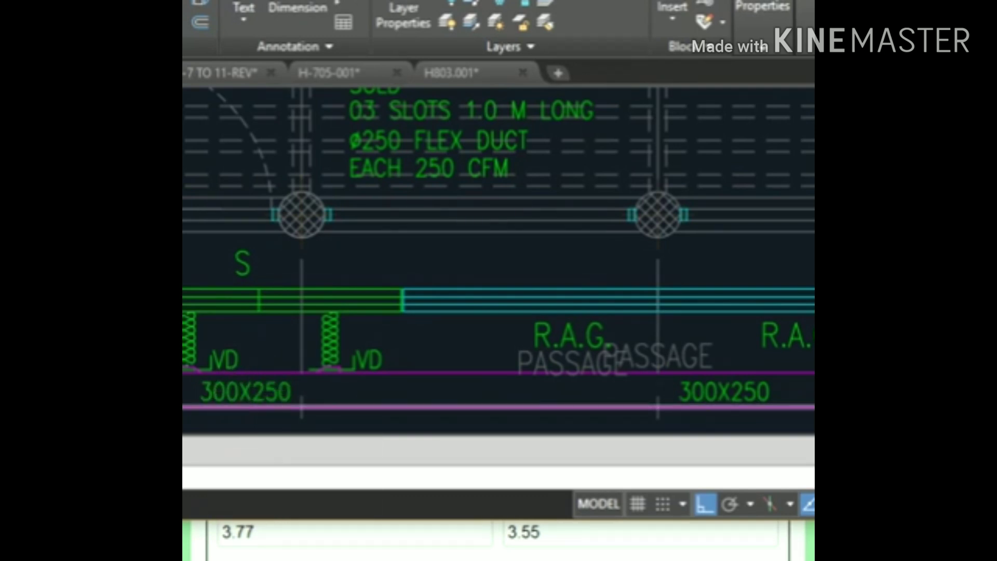
mouse_move(363, 558)
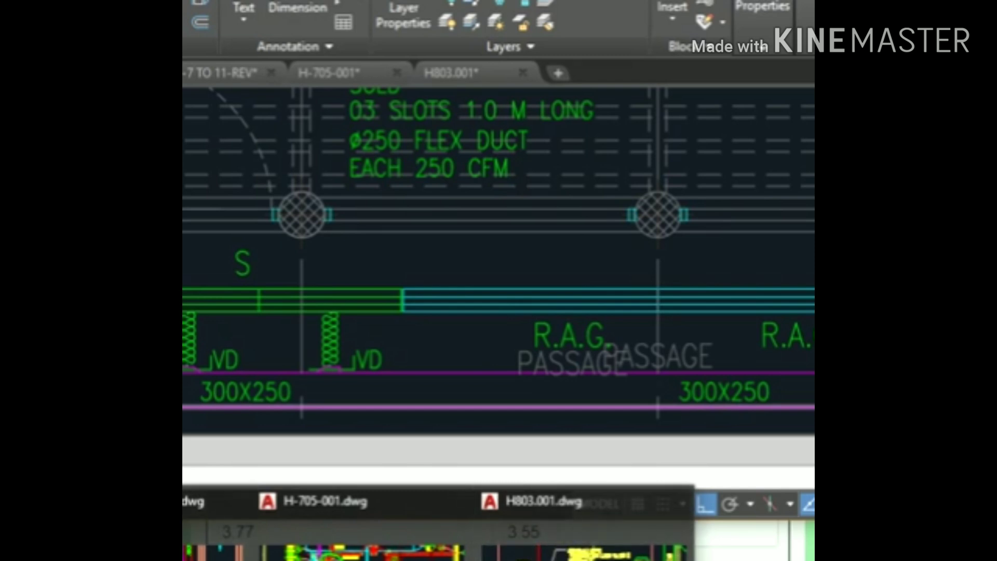
scroll(412, 276, down, 5)
scroll(215, 325, up, 5)
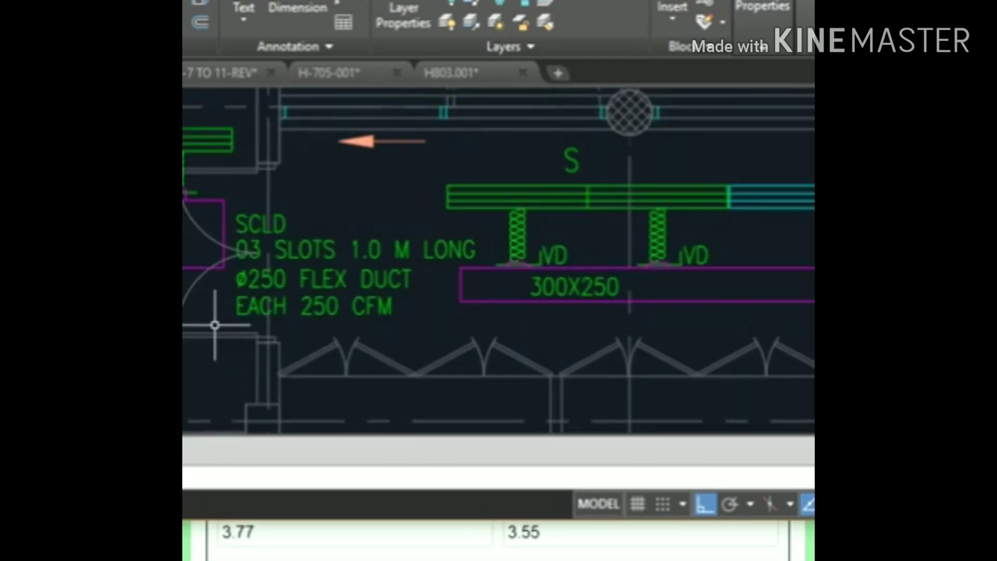
scroll(295, 285, down, 2)
scroll(185, 257, up, 2)
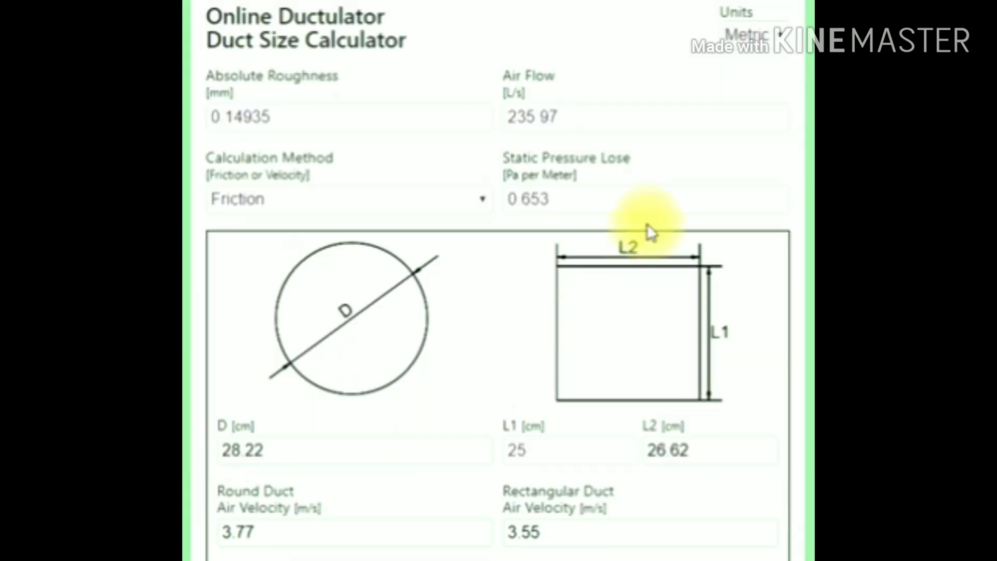
click(779, 32)
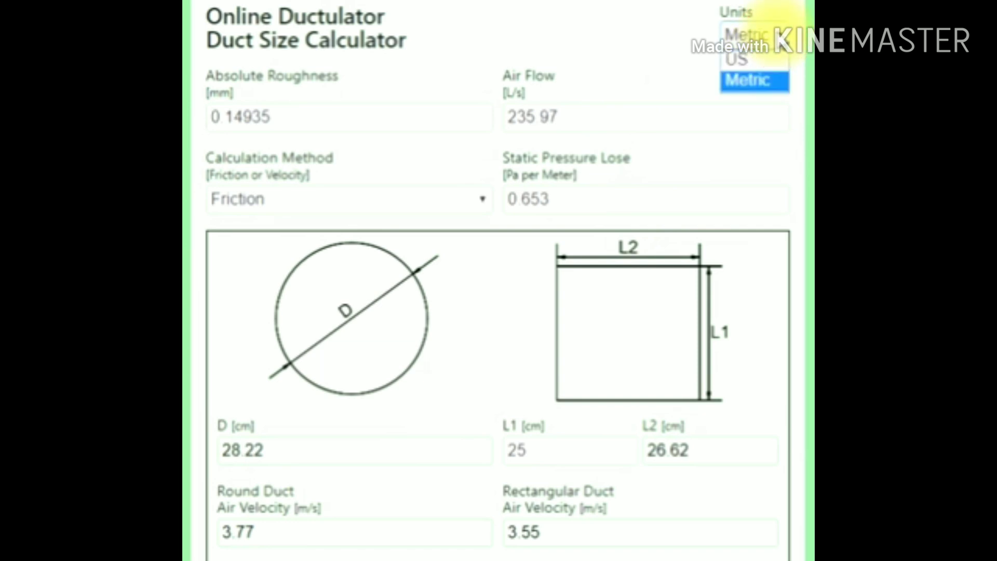
click(748, 59)
click(748, 34)
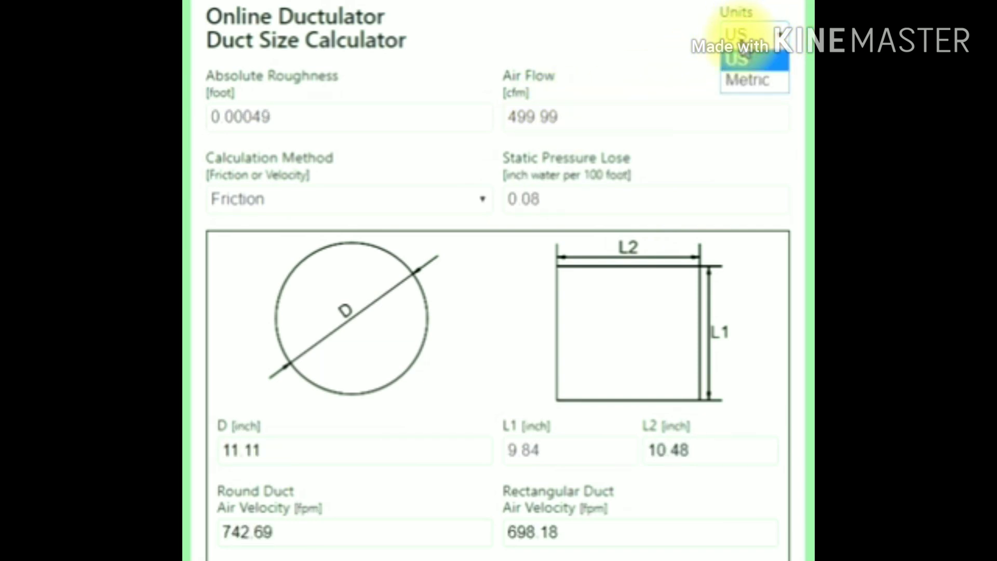
click(748, 79)
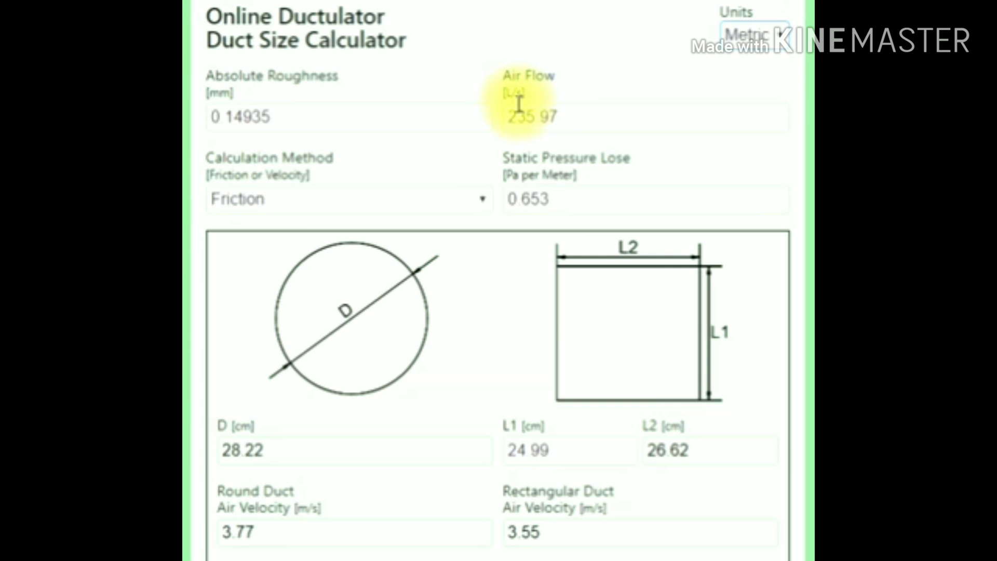
Step: Switch the duct size calculator's units to US and set the air flow to 1900 cfm
click(747, 36)
click(743, 61)
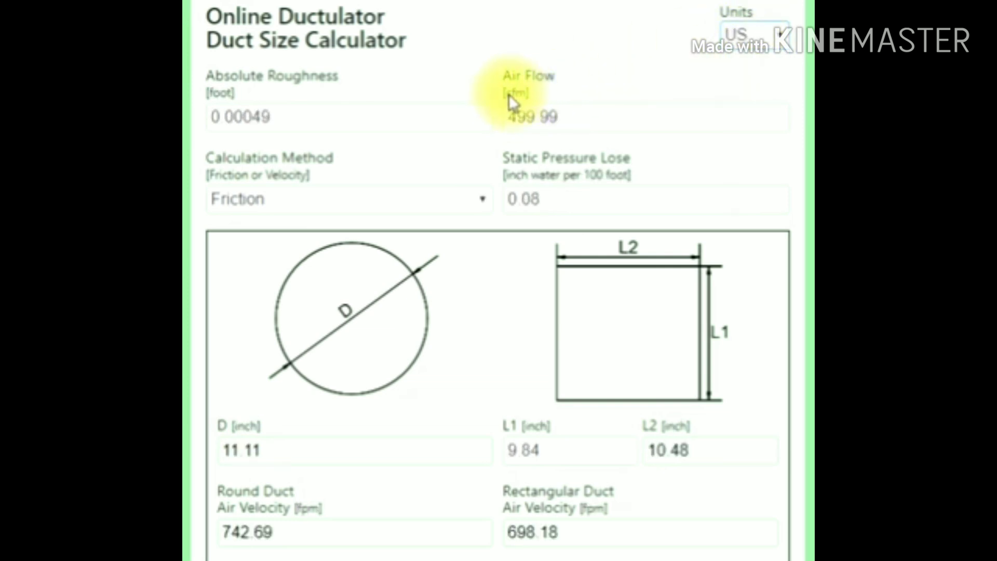
drag(567, 111, 486, 111)
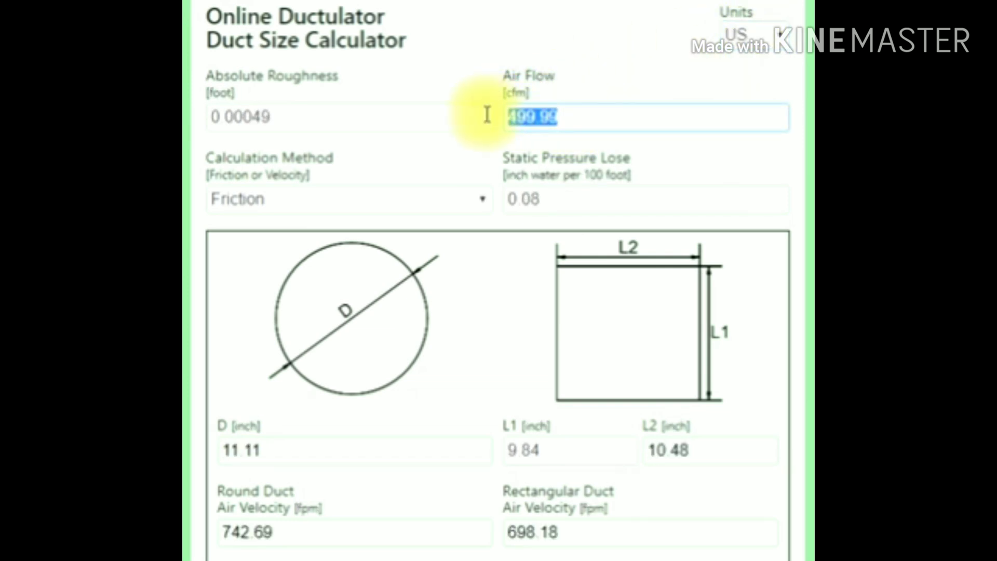
text(1900)
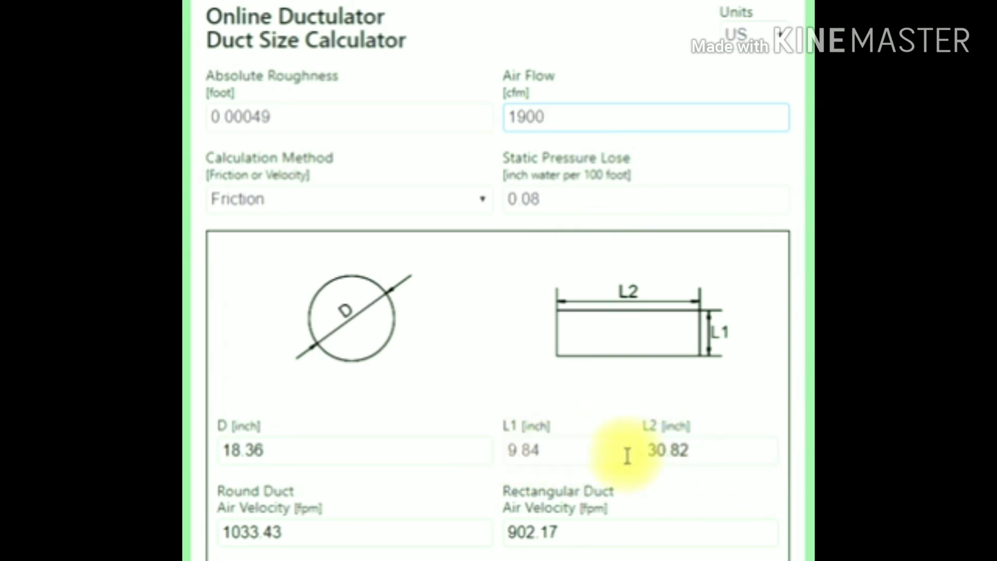
Step: Change the calculator's units back to Metric and set the fixed duct dimension L1 to 32.5 cm
click(774, 32)
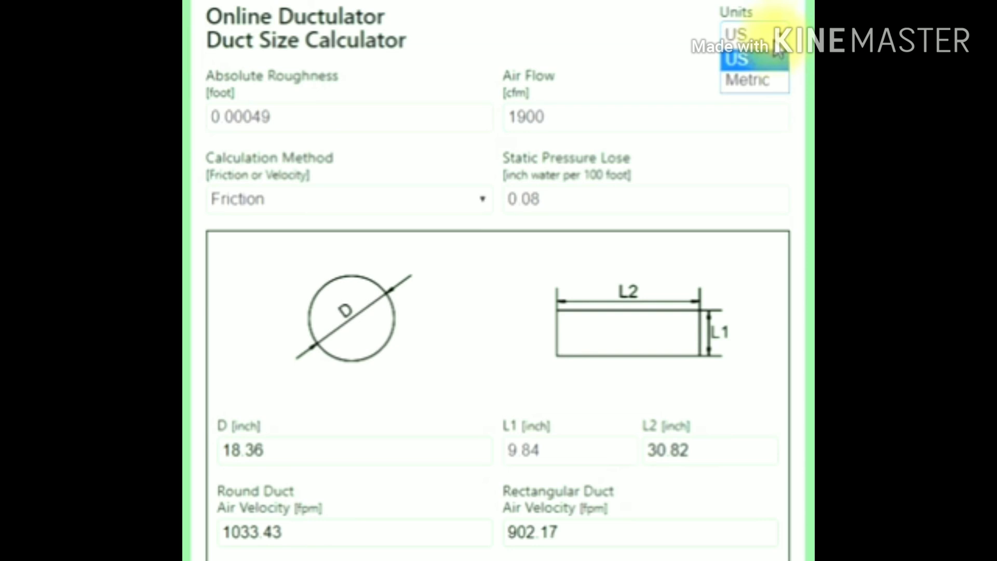
click(744, 80)
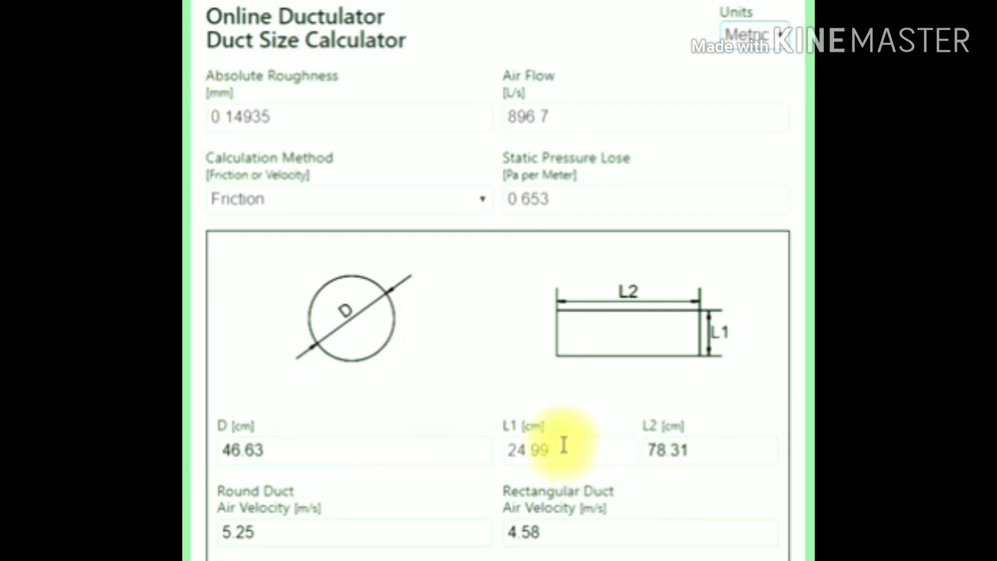
drag(564, 445, 478, 441)
text(32.5)
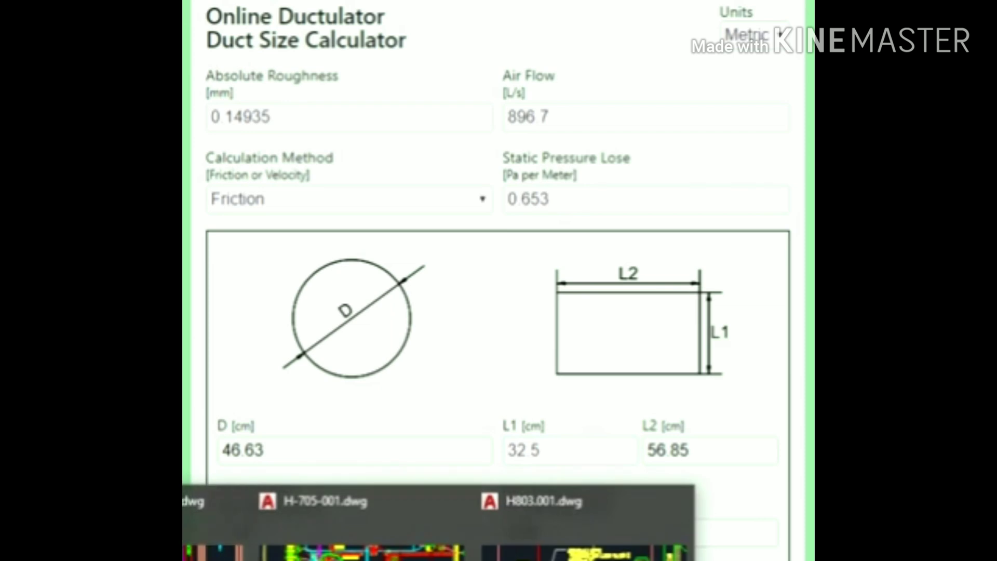
Step: View the passage ductwork drawing again to check its duct size labels against the calculated size, and return to the calculator
click(545, 519)
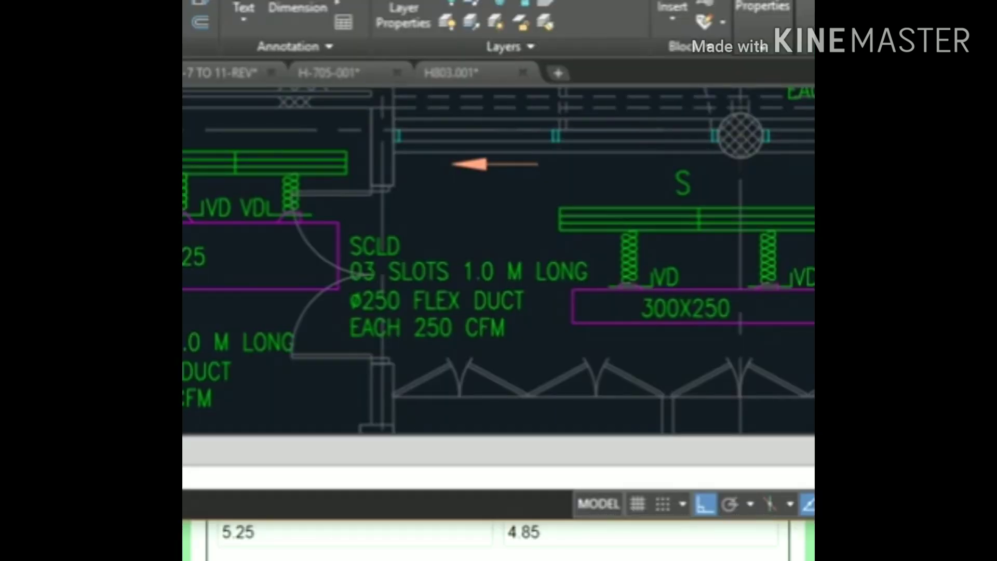
mouse_move(364, 560)
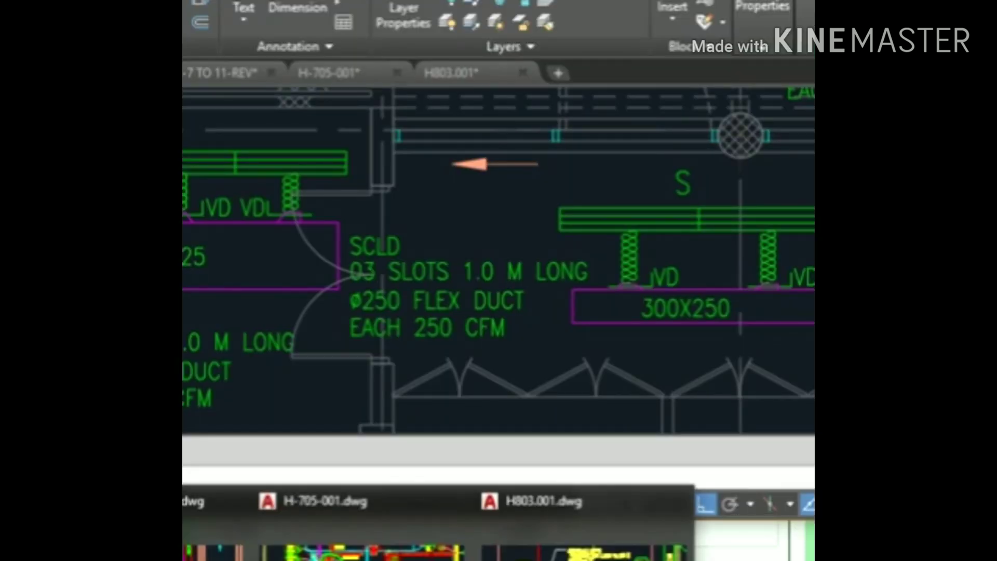
click(374, 560)
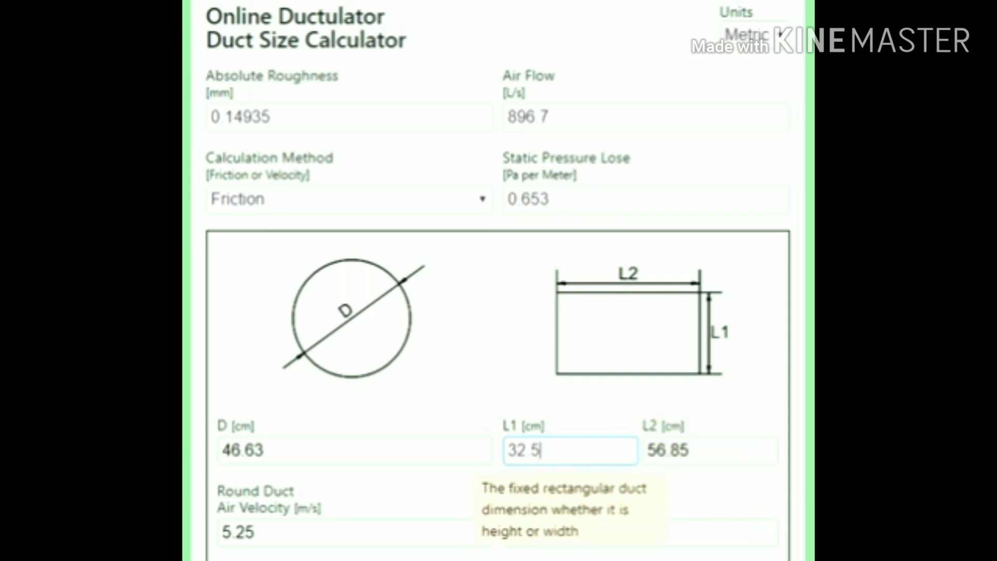
key(Return)
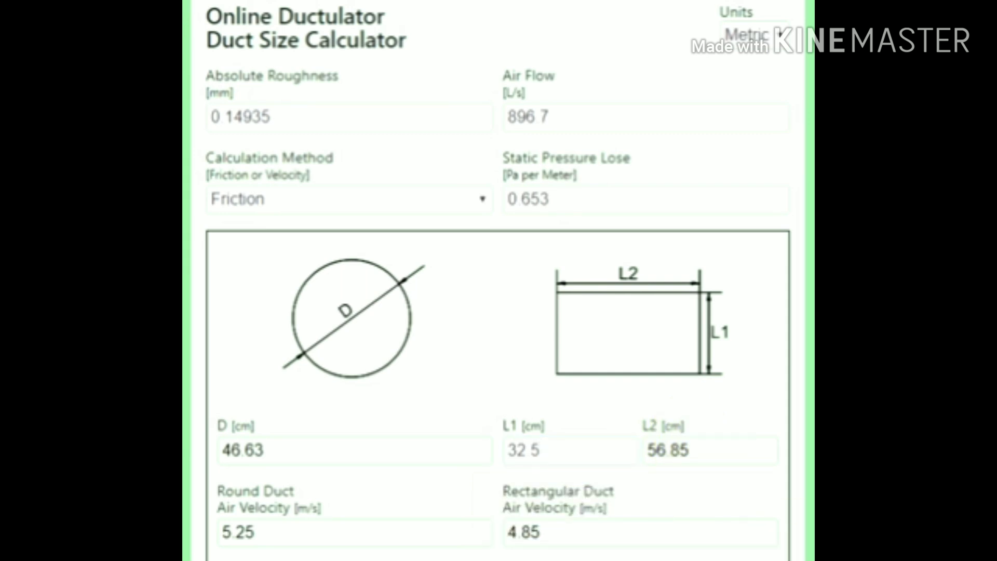